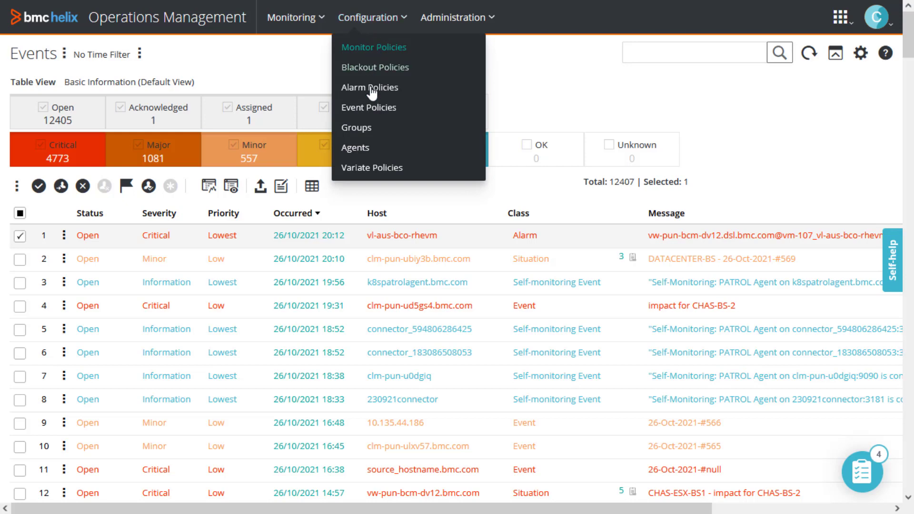
Step: Create a new event policy and name it "Demo policy"
left_click(374, 107)
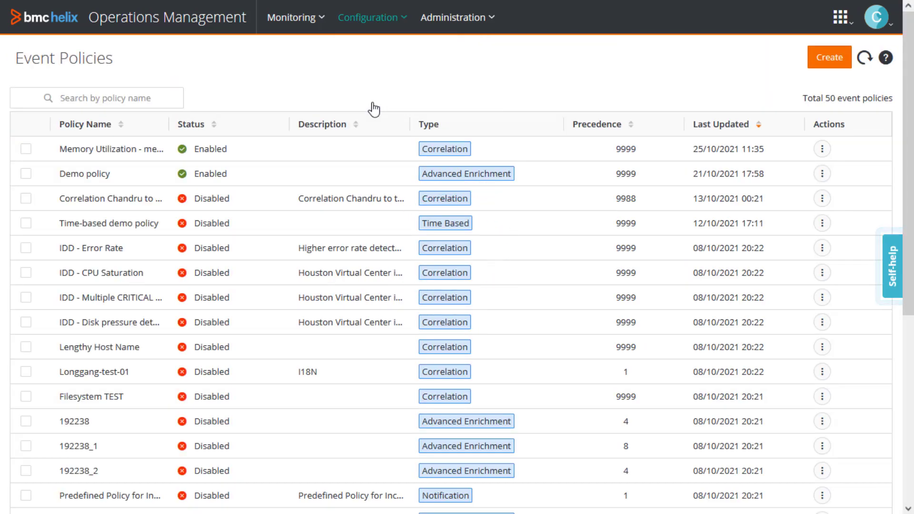
left_click(823, 64)
type("D")
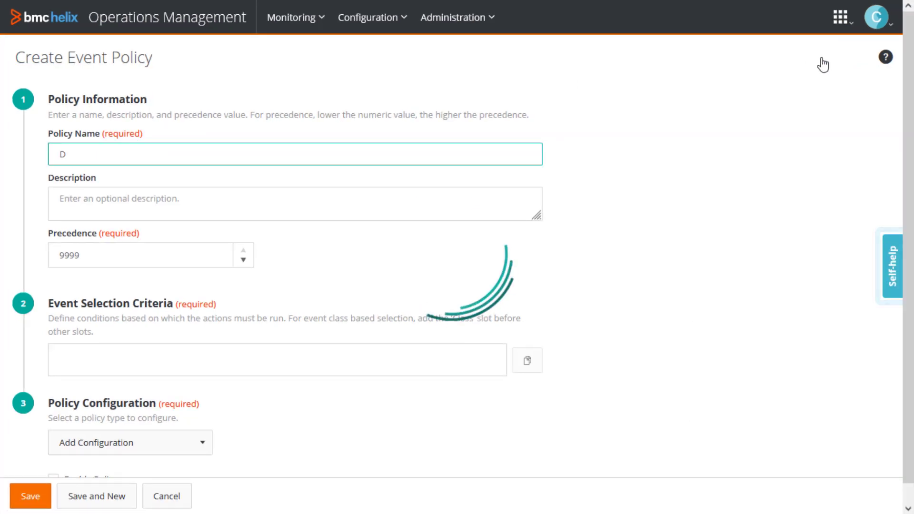
type("emo policy")
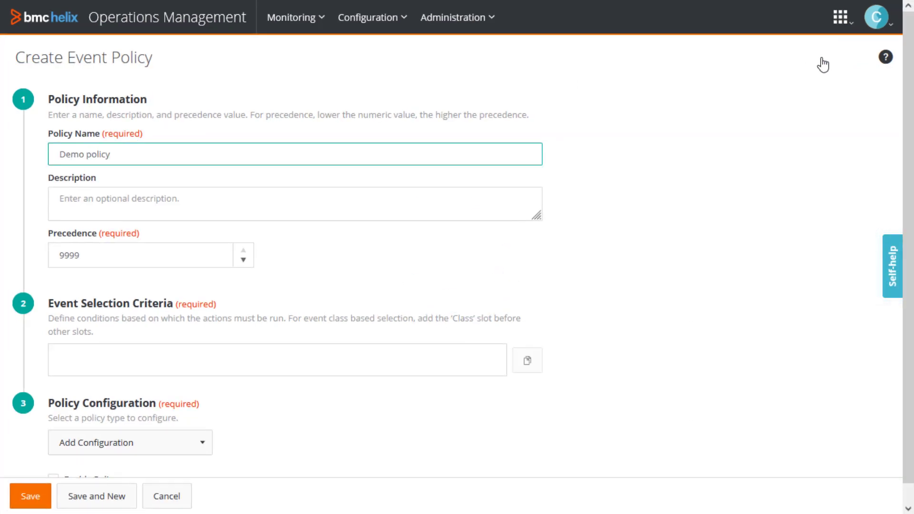
Step: Define the policy's event selection criteria as Message Contains "Server A"
scroll(896, 221, "down", 1)
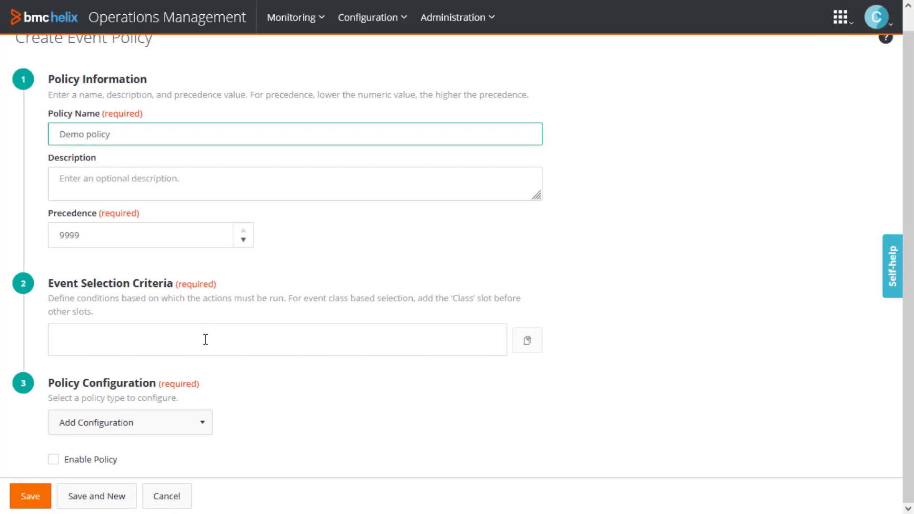
left_click(205, 341)
left_click(135, 389)
type("m")
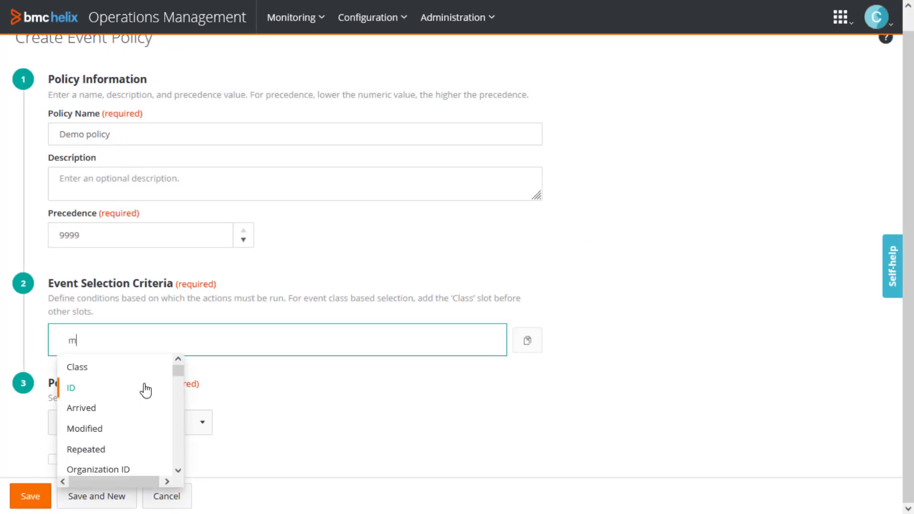
type("essage")
left_click(131, 371)
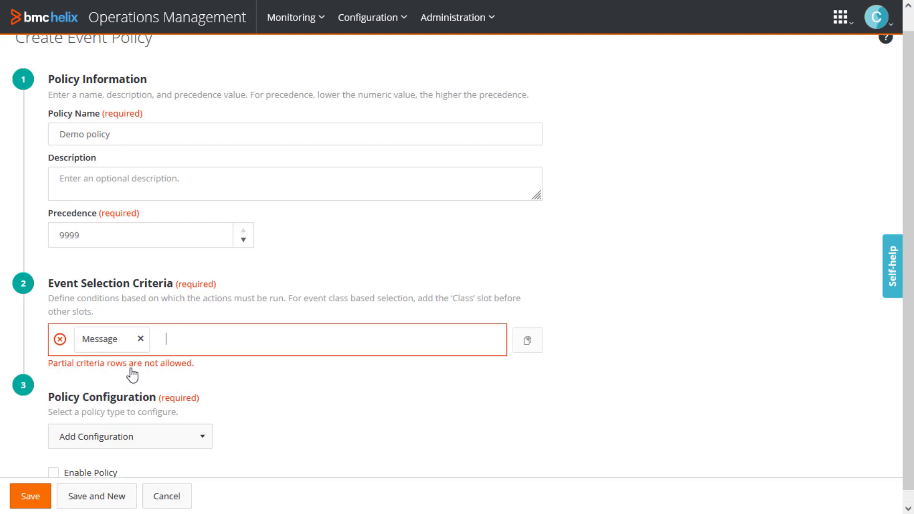
type("contains")
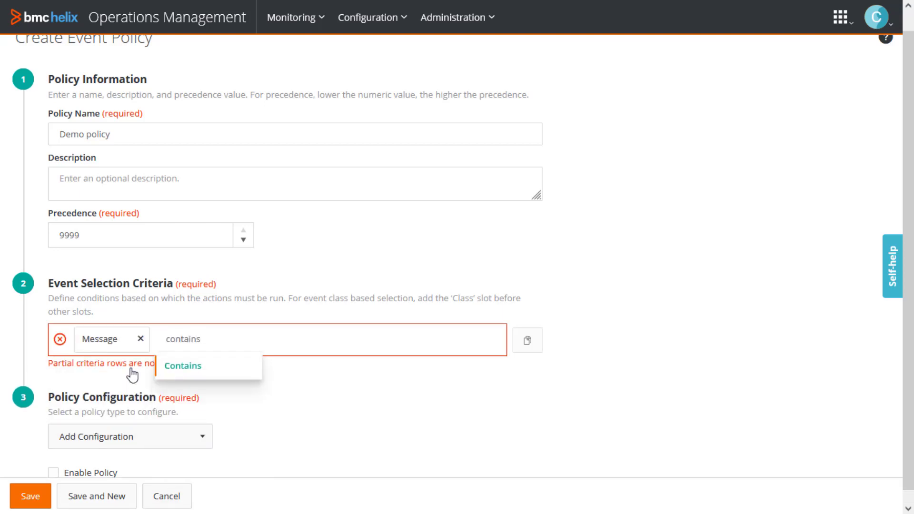
left_click(205, 370)
type("Server A")
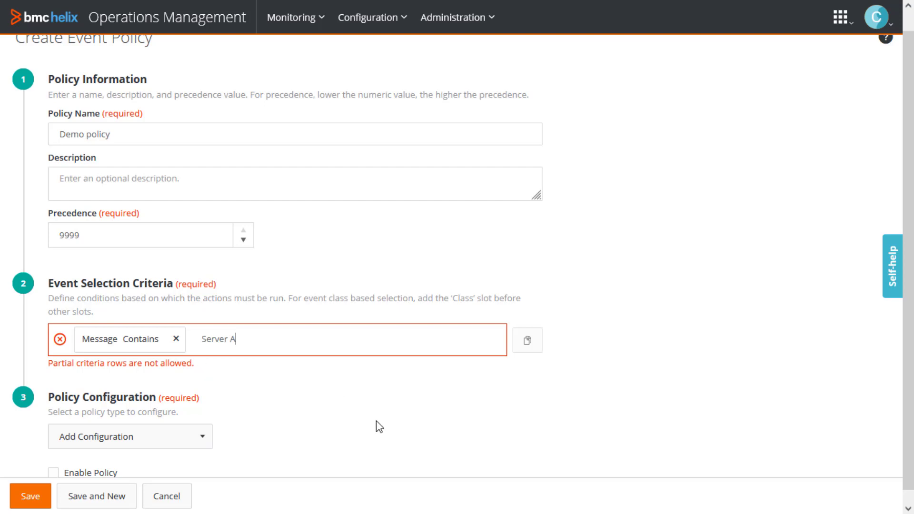
key("Return")
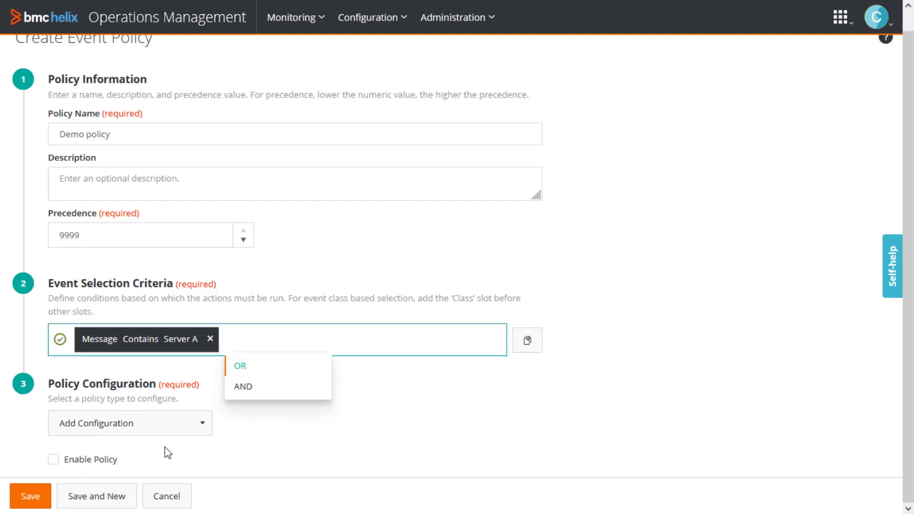
Step: Add an Advanced Enrichment configuration to the policy and start its workflow with an If condition
left_click(135, 424)
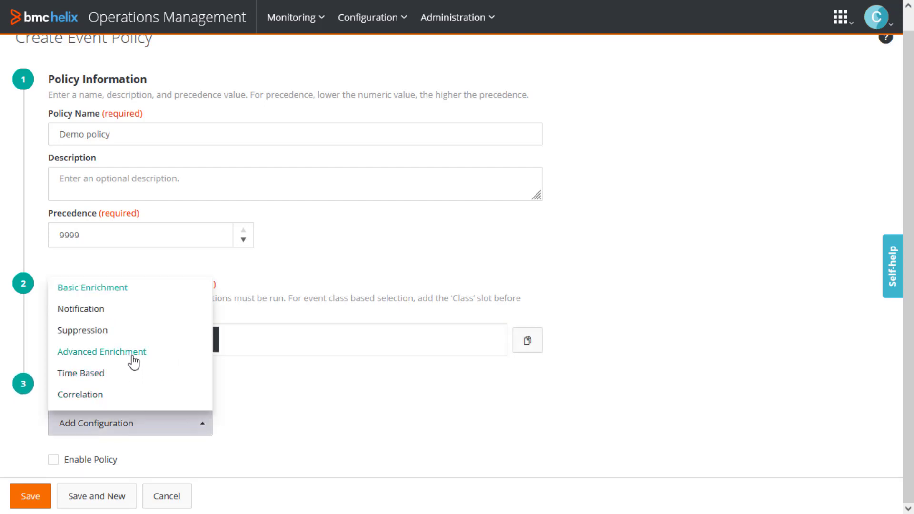
left_click(133, 356)
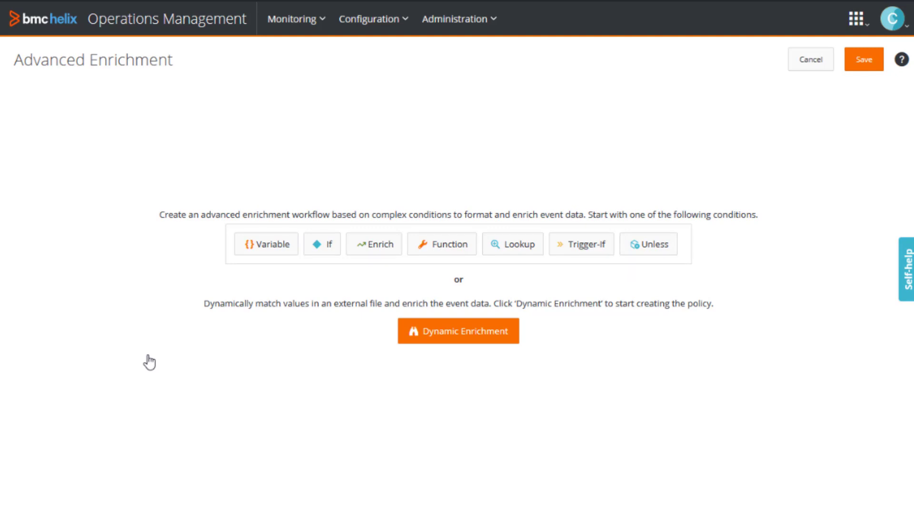
left_click(321, 249)
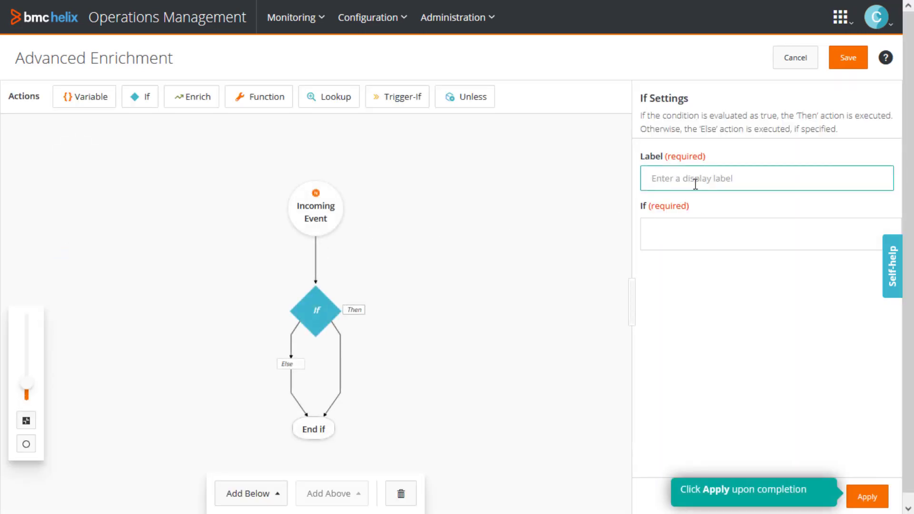
Step: Label the If condition "Check if the severity is critical"
type("Check if t")
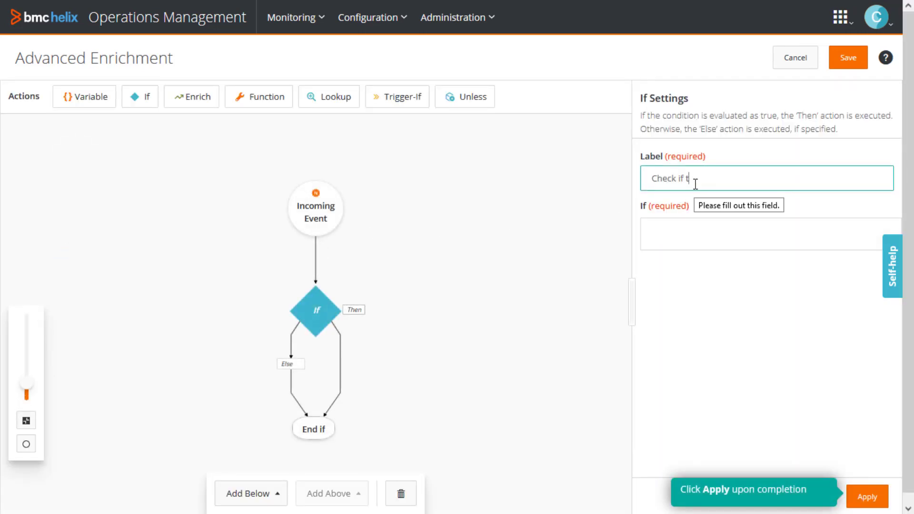
type("he severity is critical")
Step: Define the If condition as Severity Equals Critical without brackets and apply the settings
left_click(673, 230)
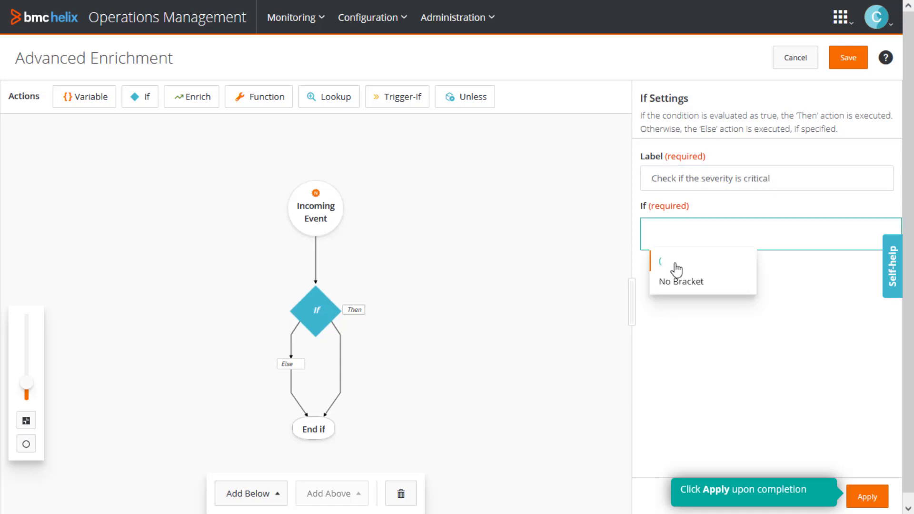
type("severity")
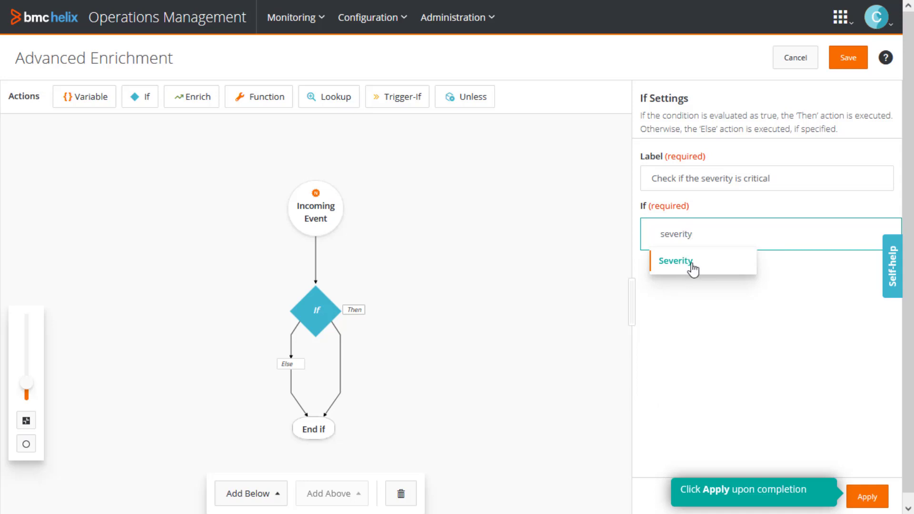
left_click(695, 263)
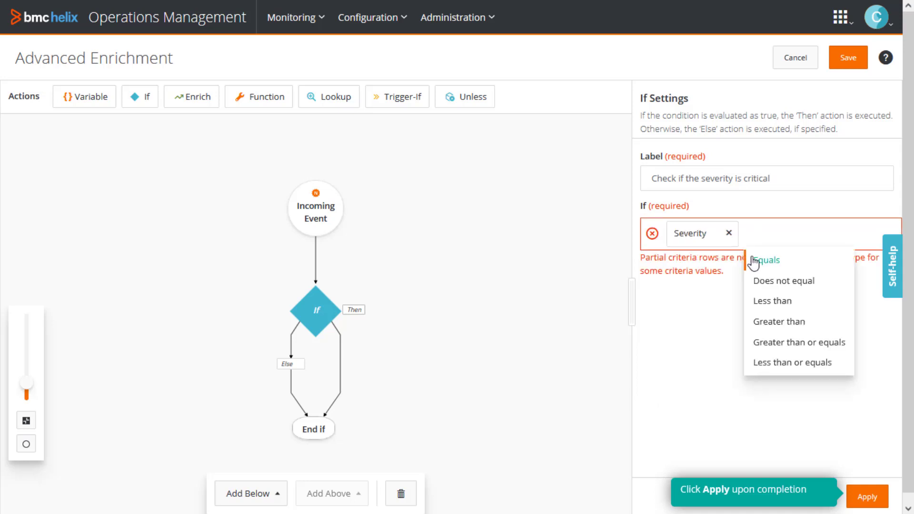
type("equals")
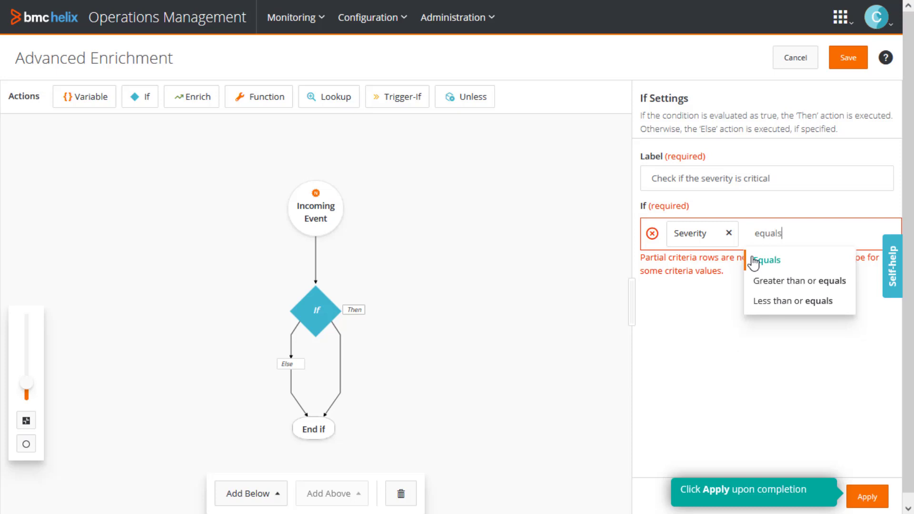
left_click(790, 264)
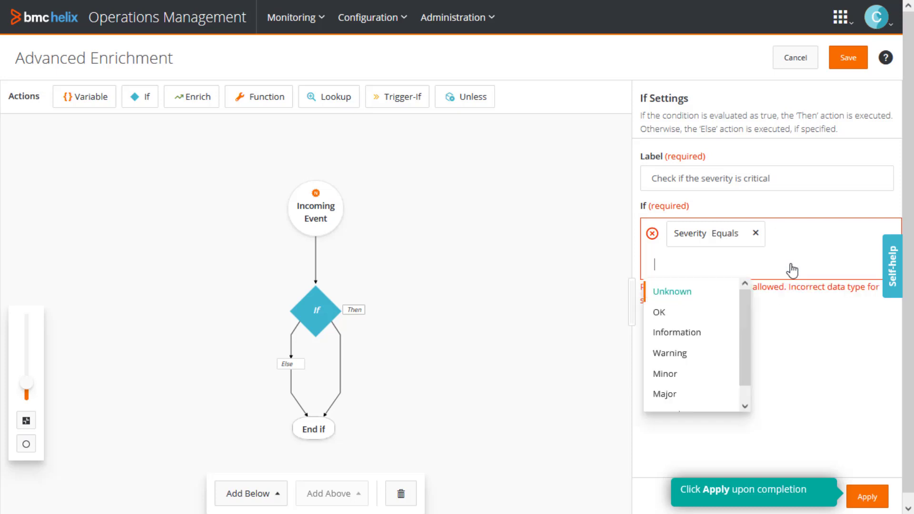
type("critical")
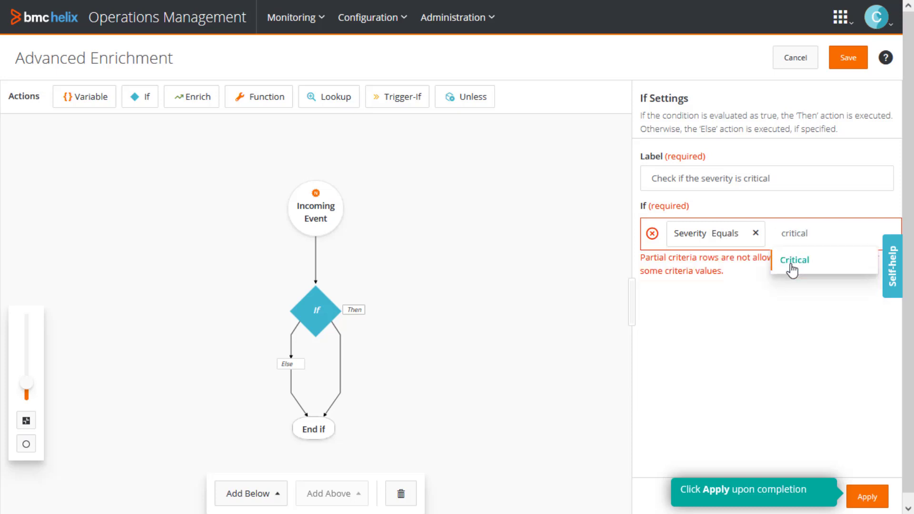
left_click(794, 261)
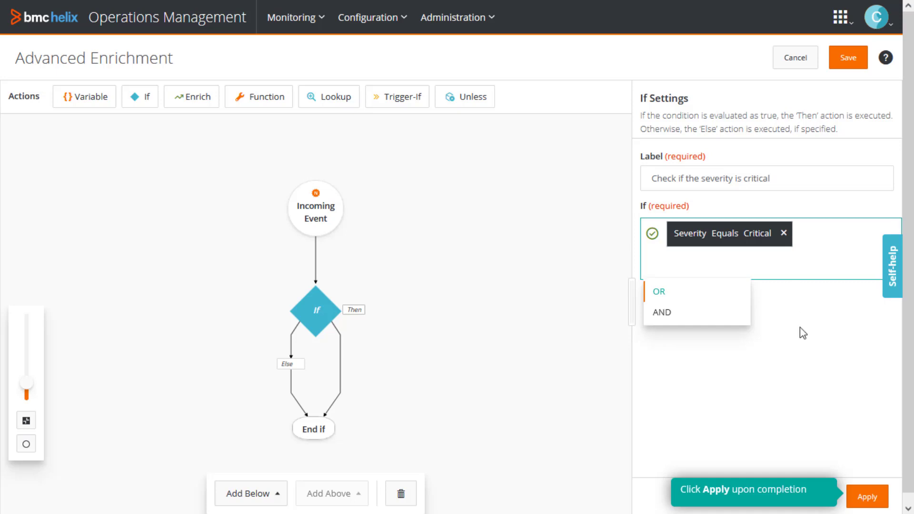
left_click(804, 350)
left_click(863, 500)
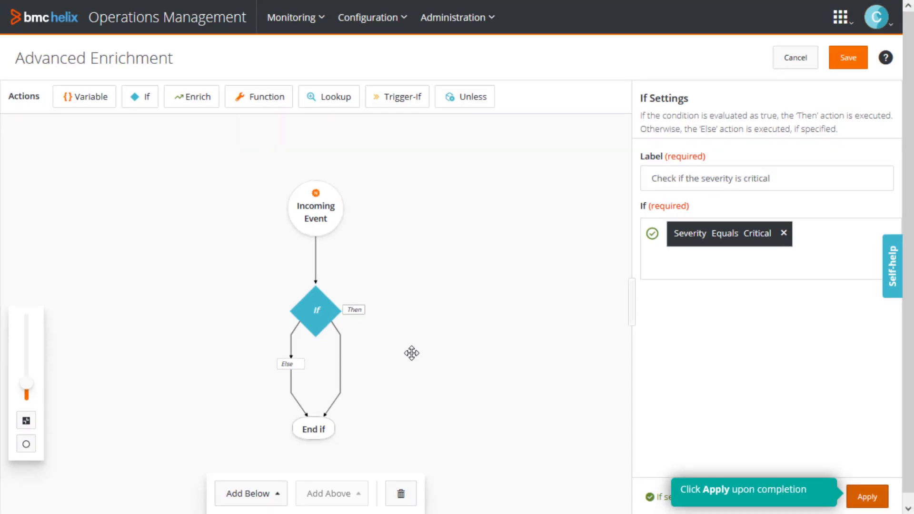
Step: Add an Enrich action to the Then branch and label it "Set owner to" followed by the owner's first name
left_click(356, 312)
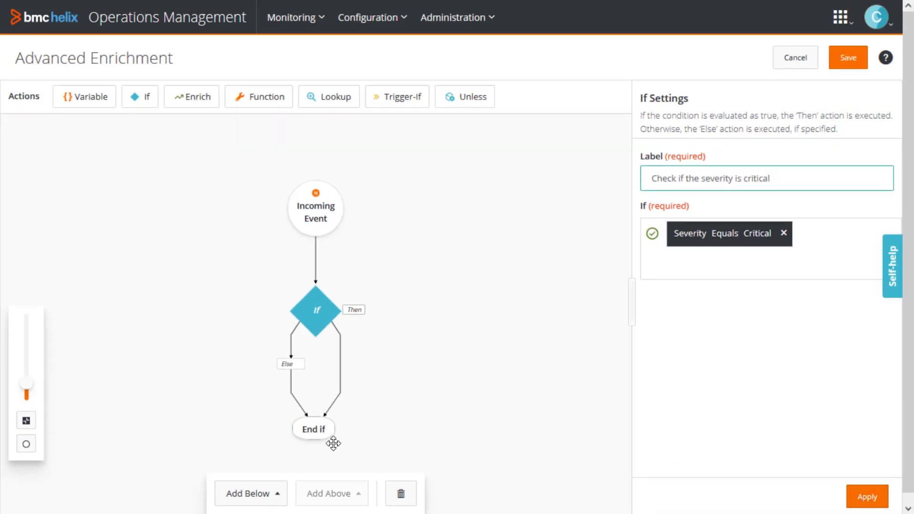
left_click(266, 495)
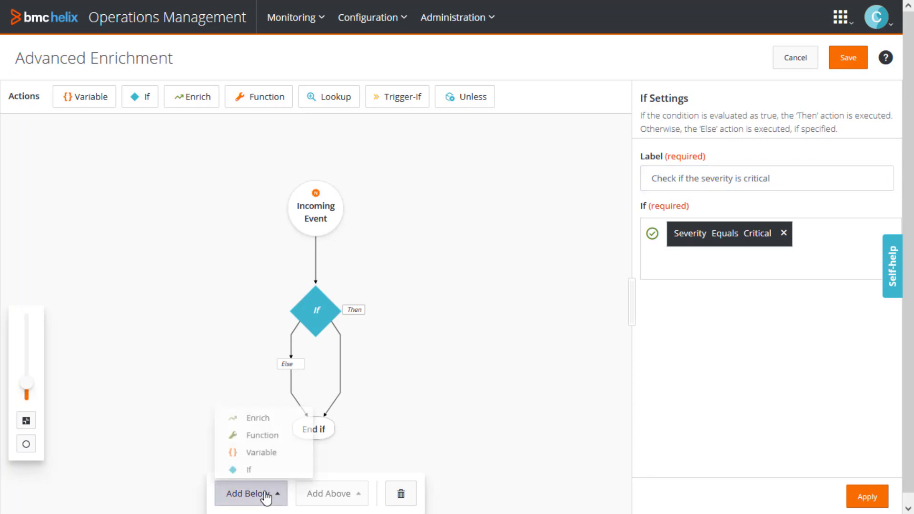
left_click(260, 413)
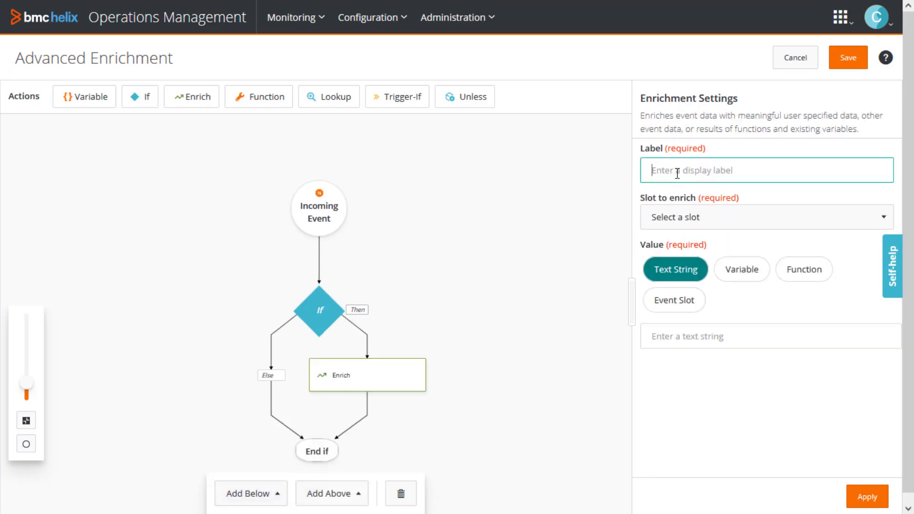
type("Set o")
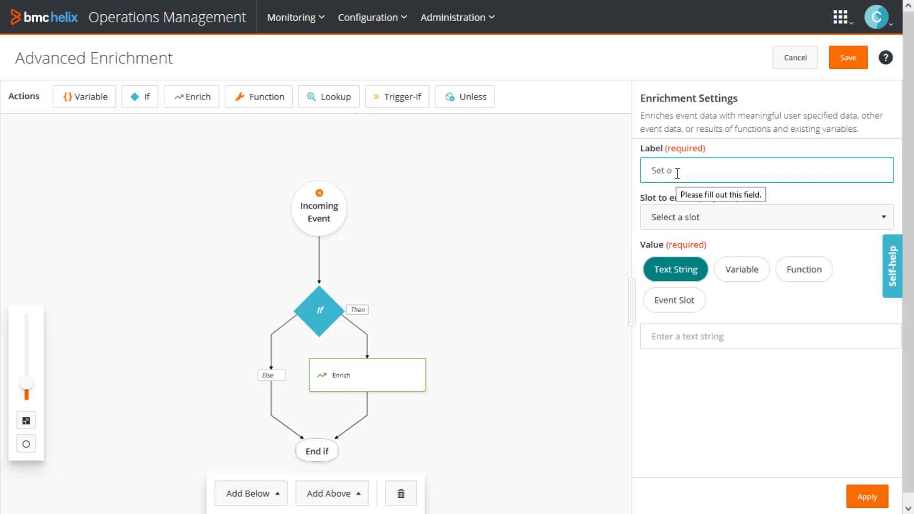
type("wner to John")
Step: Set the Then-branch enrichment to fill the Owner slot with the owner's first name as a text string, and apply it
left_click(672, 226)
type("owner")
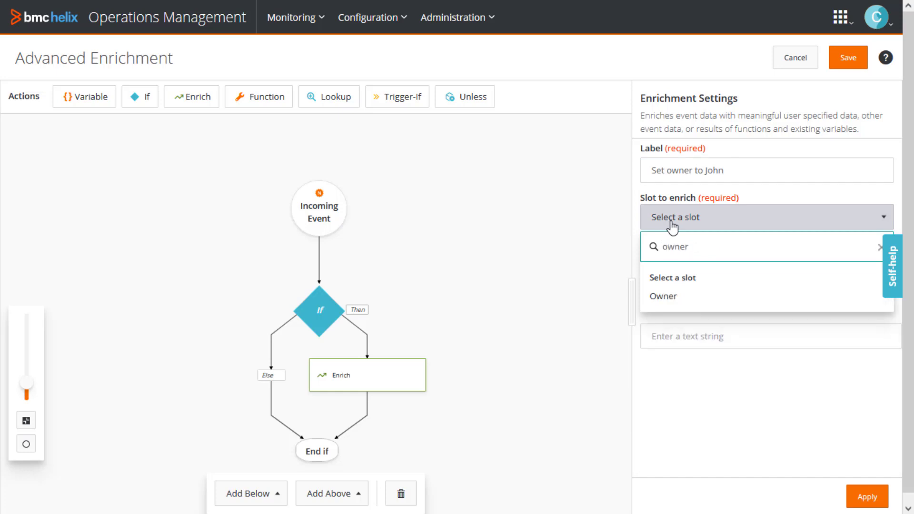
left_click(679, 298)
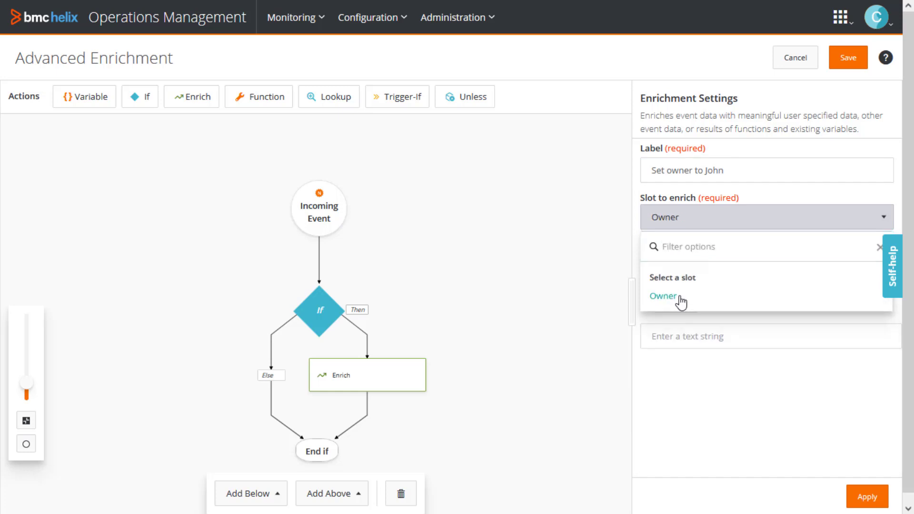
left_click(680, 336)
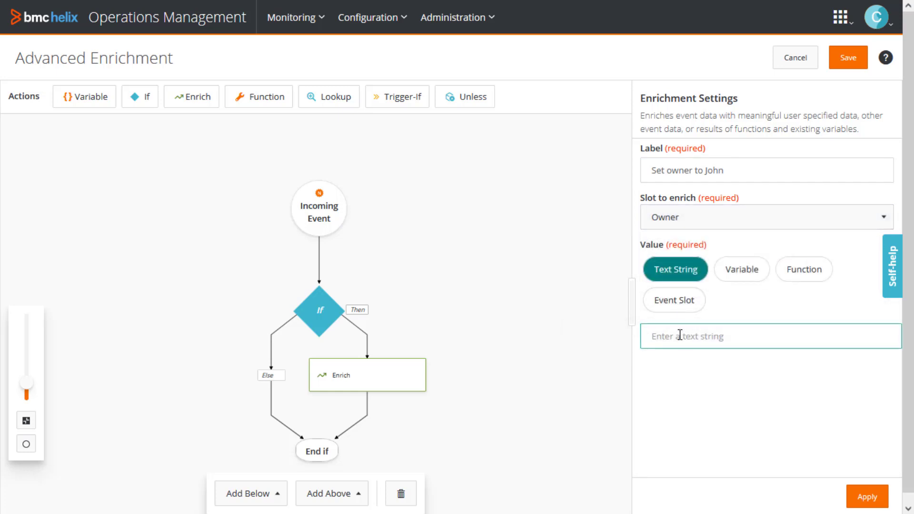
type("John")
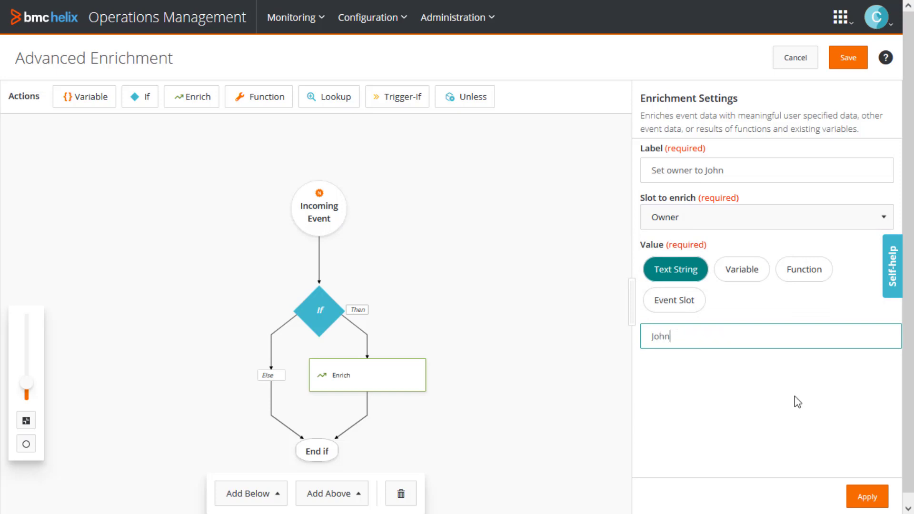
left_click(862, 497)
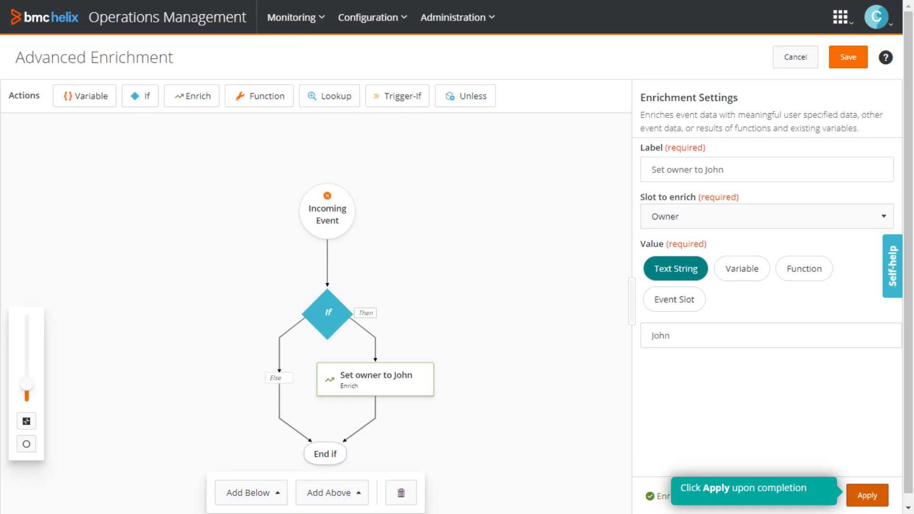
Step: Add an Enrich action to the Else branch and label it "Set owner to" followed by the alternative owner's first name
left_click(274, 377)
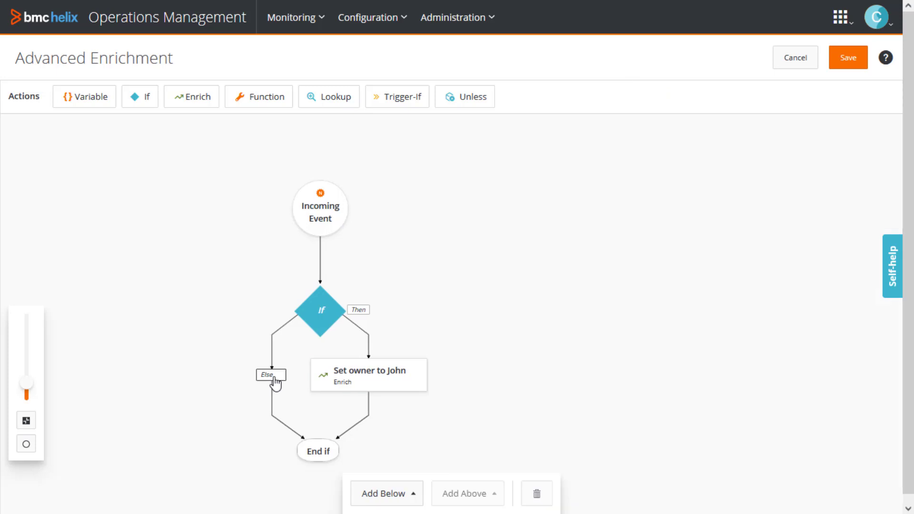
left_click(403, 503)
left_click(396, 412)
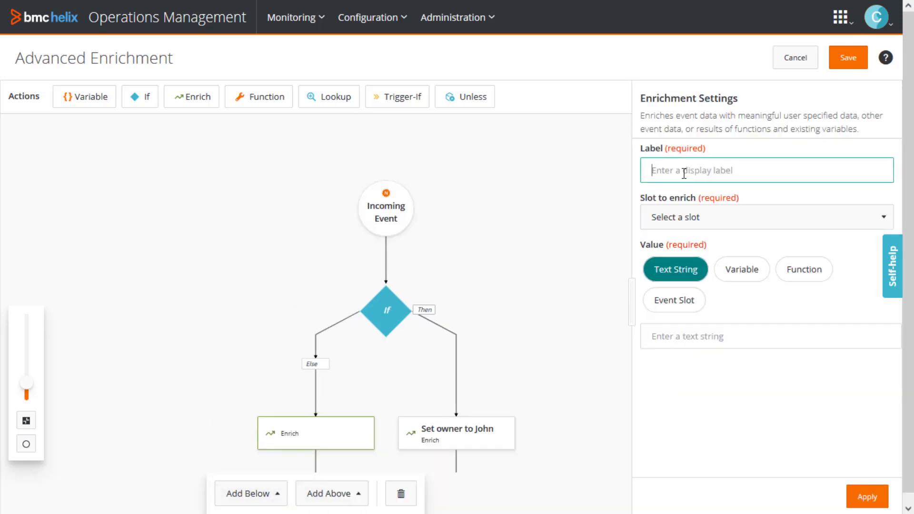
type("Set owner to")
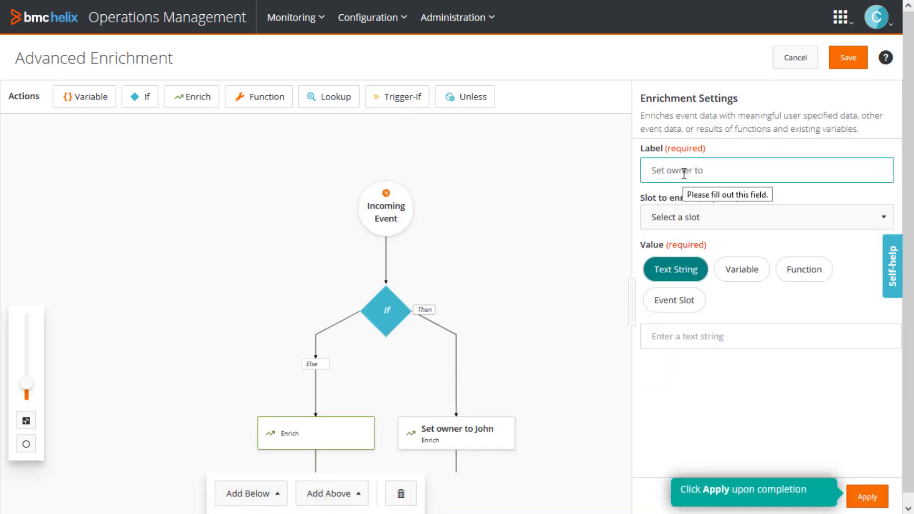
type(" Jack")
Step: Set the Else-branch enrichment to fill the Owner slot with the alternative owner's first name as a text string, and apply it
left_click(690, 217)
type("own")
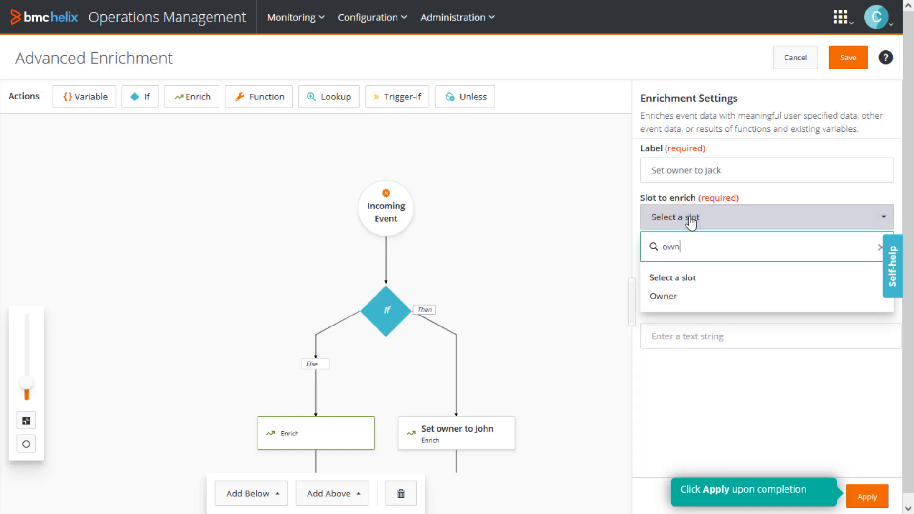
type("er")
left_click(681, 297)
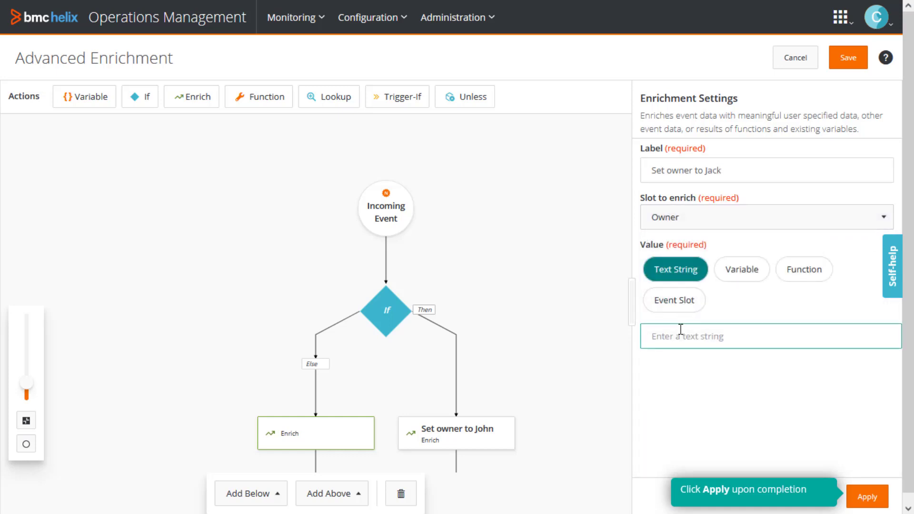
type("Jack")
left_click(876, 497)
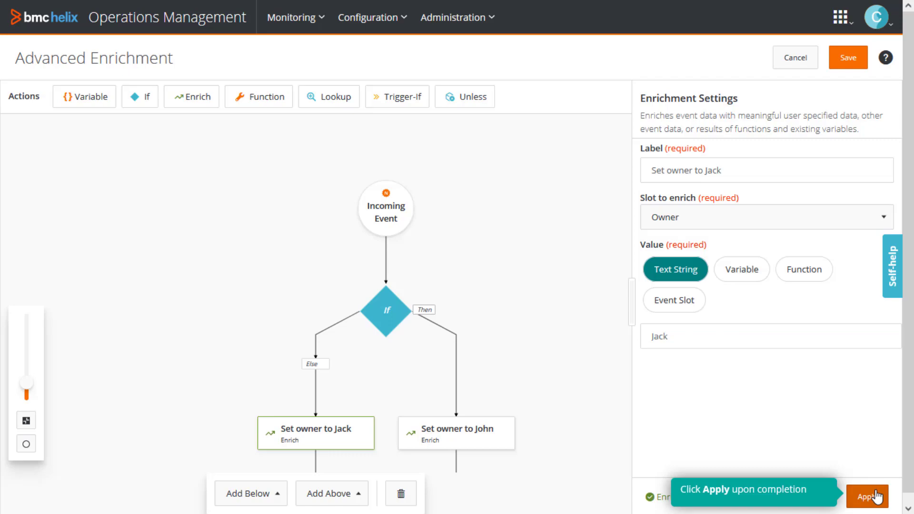
Step: Save the enrichment workflow with the policy summary "Change the owner of the event based on the message and the severity"
left_click(849, 62)
left_click(223, 204)
type("Chn")
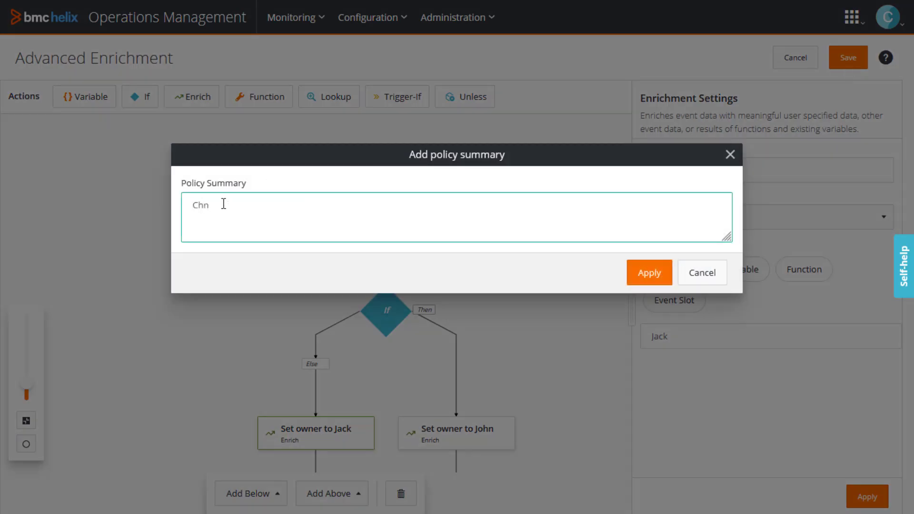
key("BackSpace")
type("ange the owner of the event based on the message")
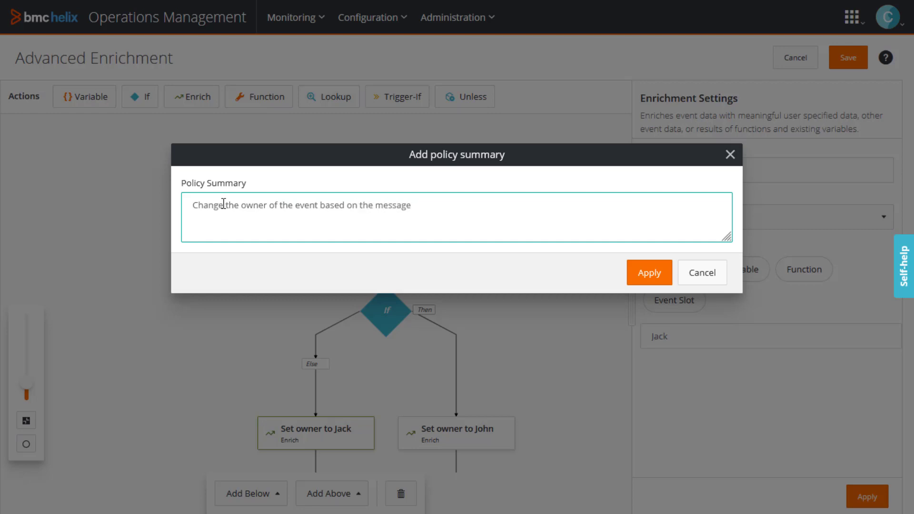
type(" and the severity")
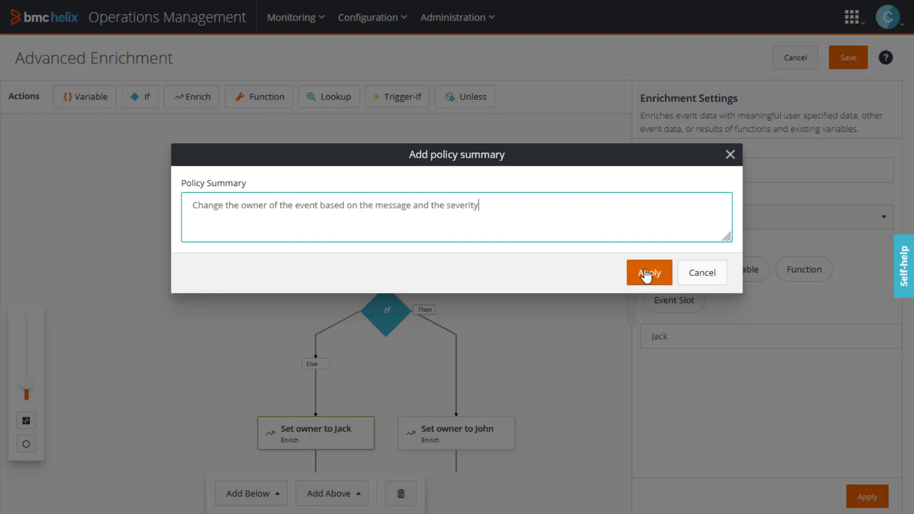
left_click(646, 273)
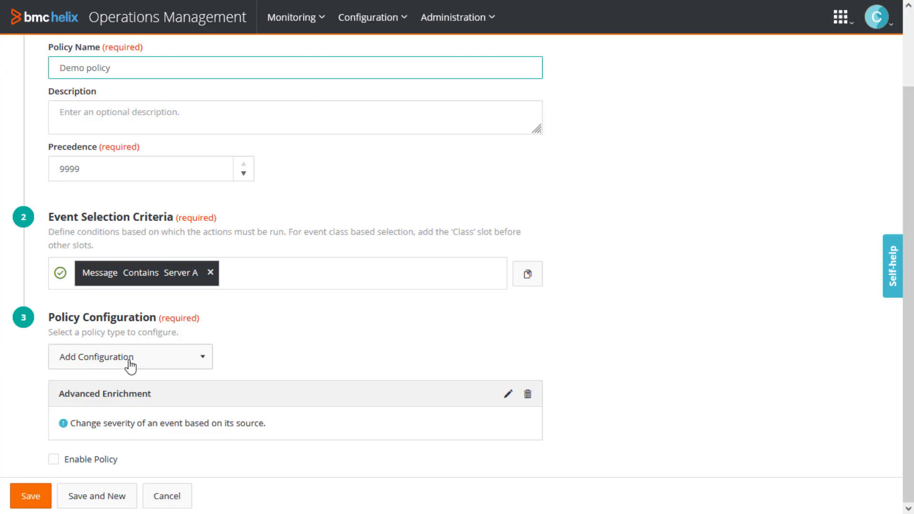
Step: Add another Advanced Enrichment configuration and start it with a Trigger-If action labelled "Trigger if priority changes"
left_click(132, 365)
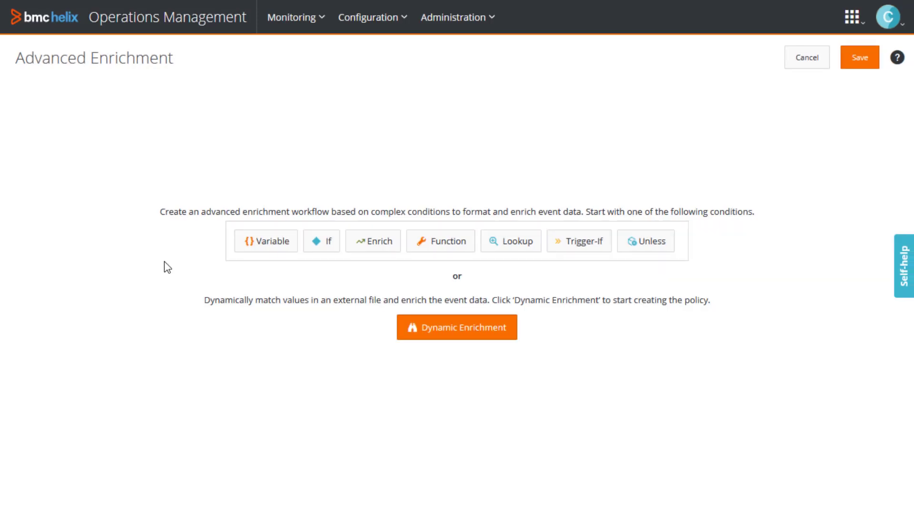
left_click(593, 251)
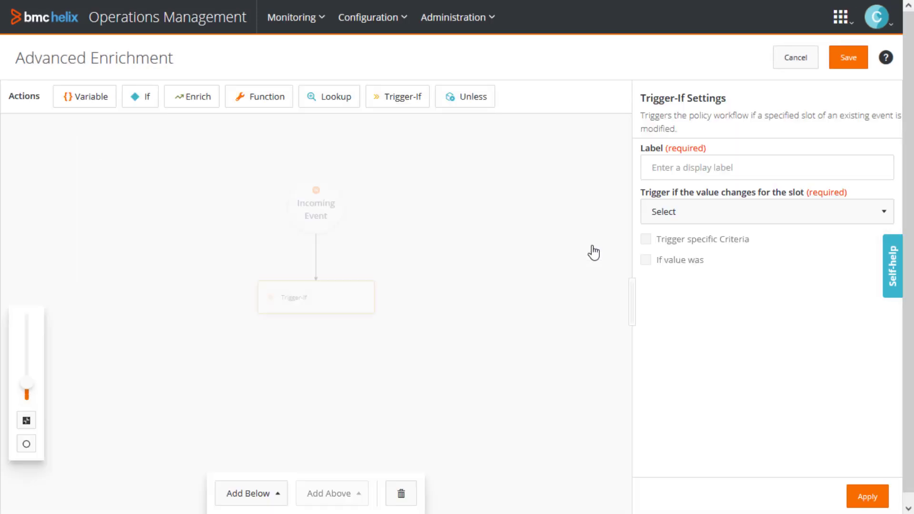
left_click(682, 171)
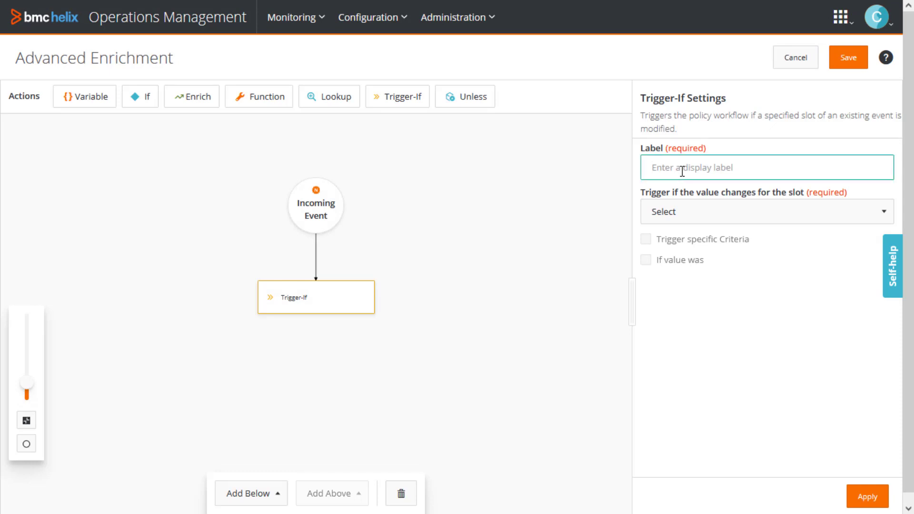
type("Trigger-If pr")
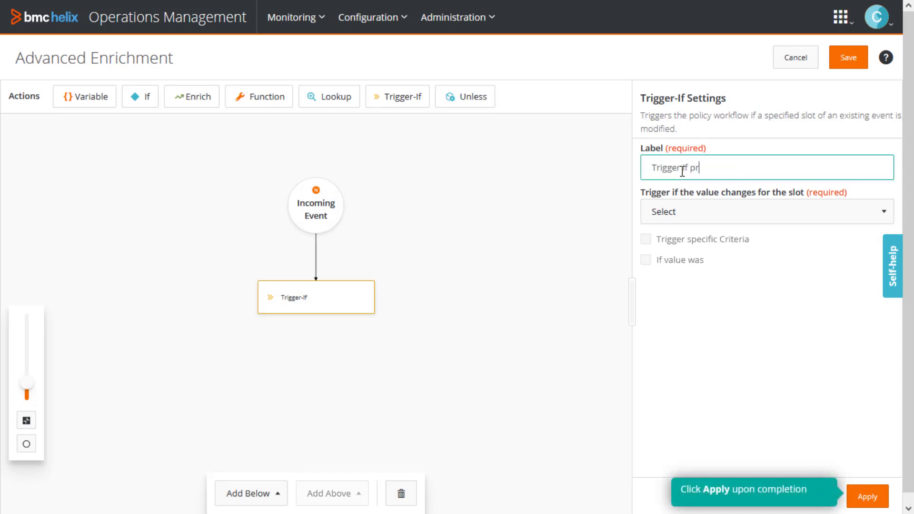
type("iority changes")
Step: Make the Trigger-If action watch the Priority slot, with the trigger-specific criteria Less than or equals Low
left_click(689, 214)
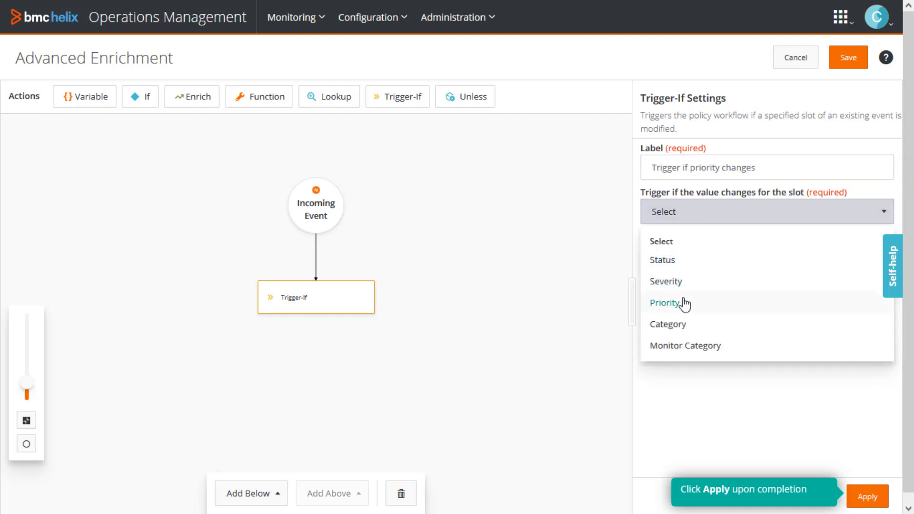
left_click(684, 304)
left_click(646, 239)
left_click(716, 271)
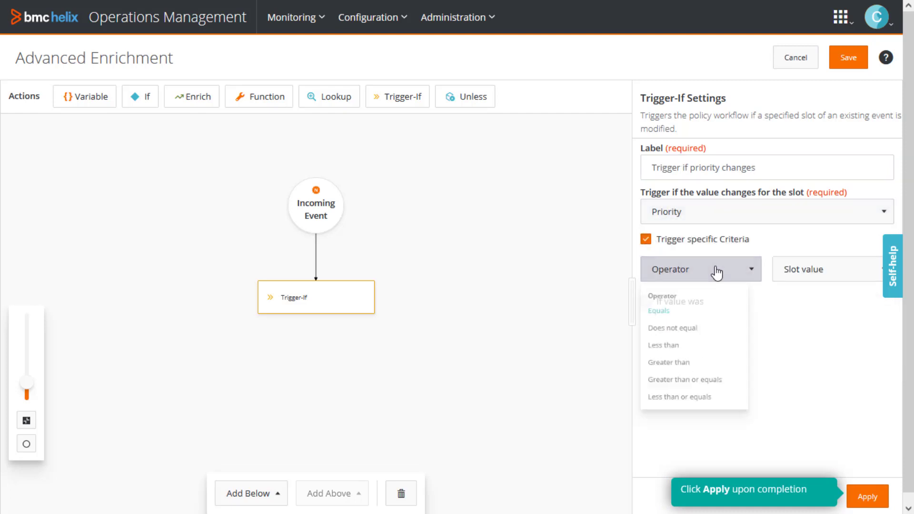
left_click(711, 424)
left_click(803, 270)
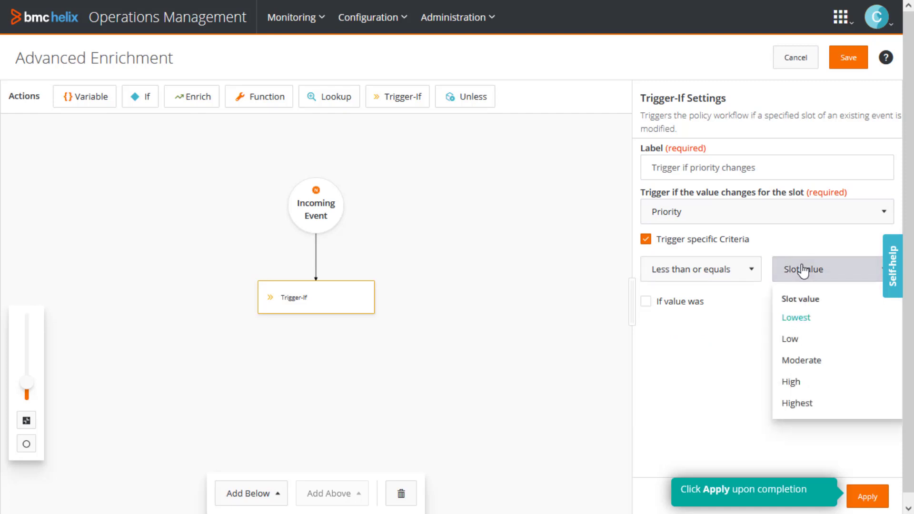
left_click(804, 339)
Step: Enable the previous-value condition of the Trigger-If action as Greater than Moderate and apply the settings
left_click(646, 301)
left_click(705, 333)
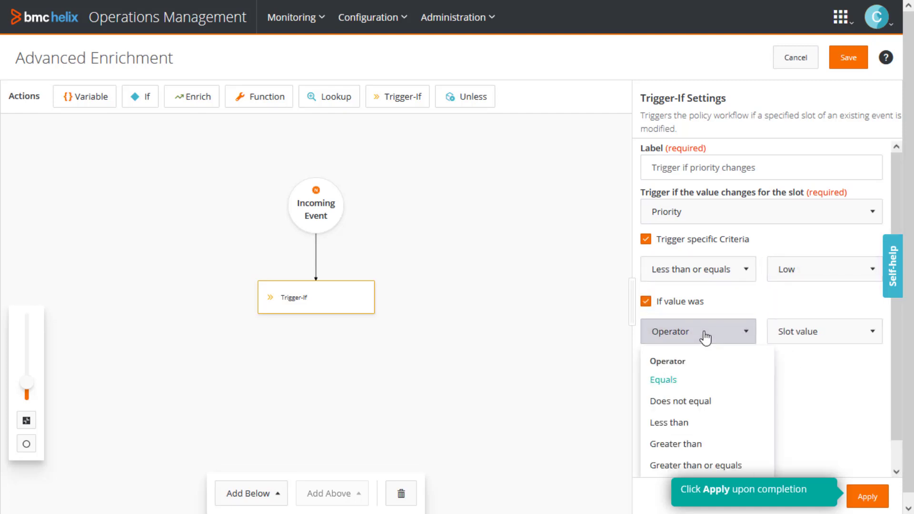
left_click(707, 444)
left_click(812, 335)
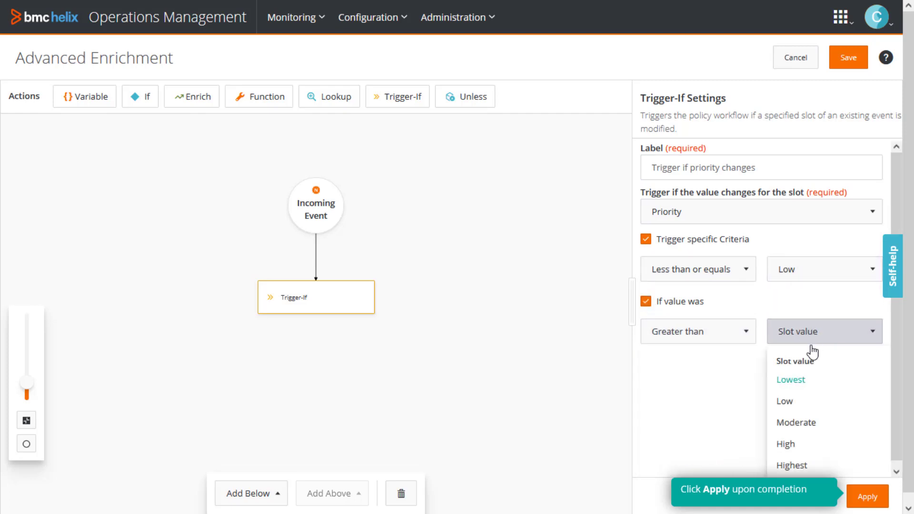
left_click(801, 428)
left_click(867, 496)
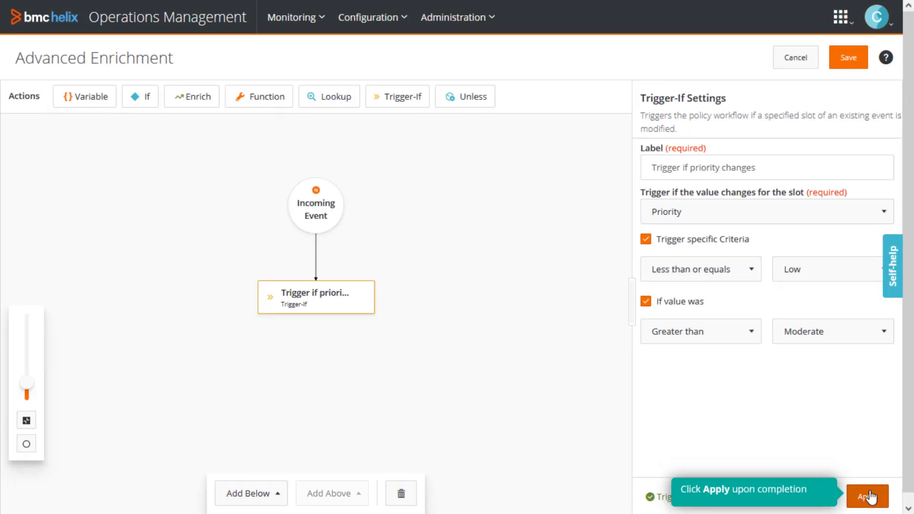
Step: Add an Enrich action below the Trigger-If action and label it "Close event"
left_click(254, 500)
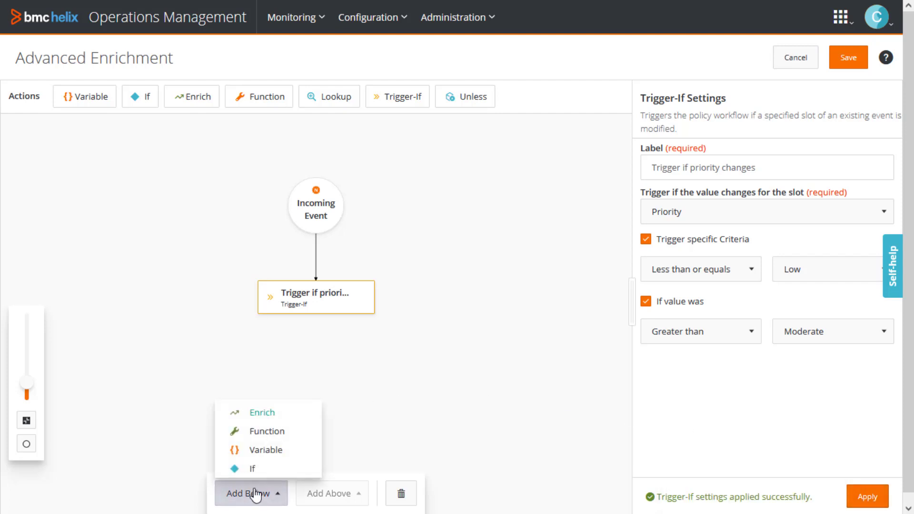
left_click(261, 413)
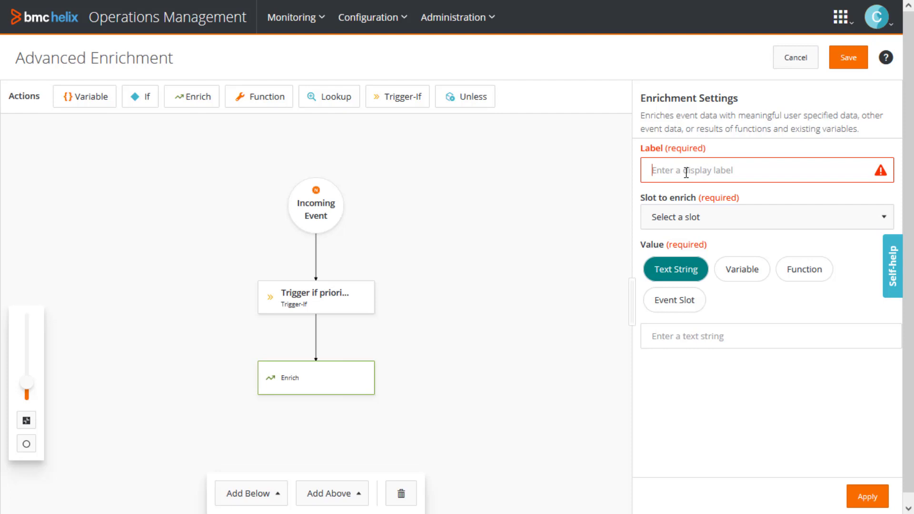
type("Close eve")
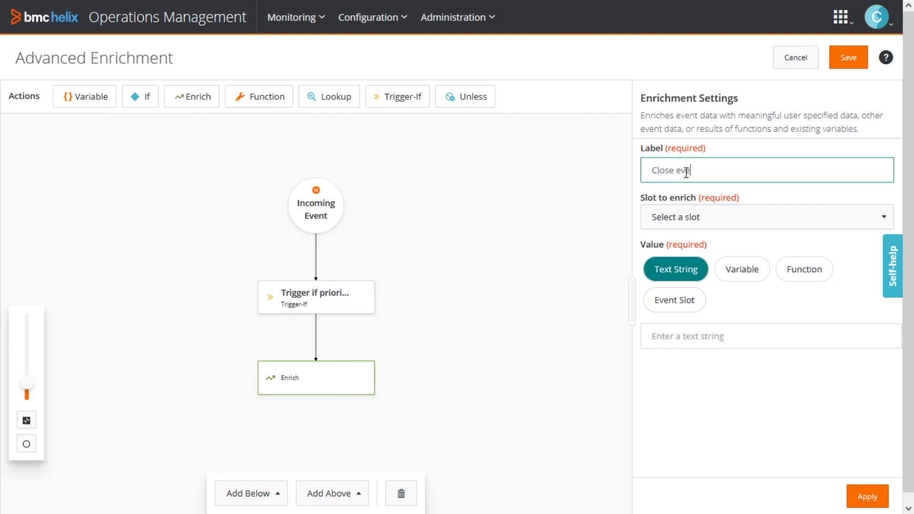
type("nt")
Step: Set the Close event enrichment to fill the Status slot with the value Closed, and apply it
left_click(711, 223)
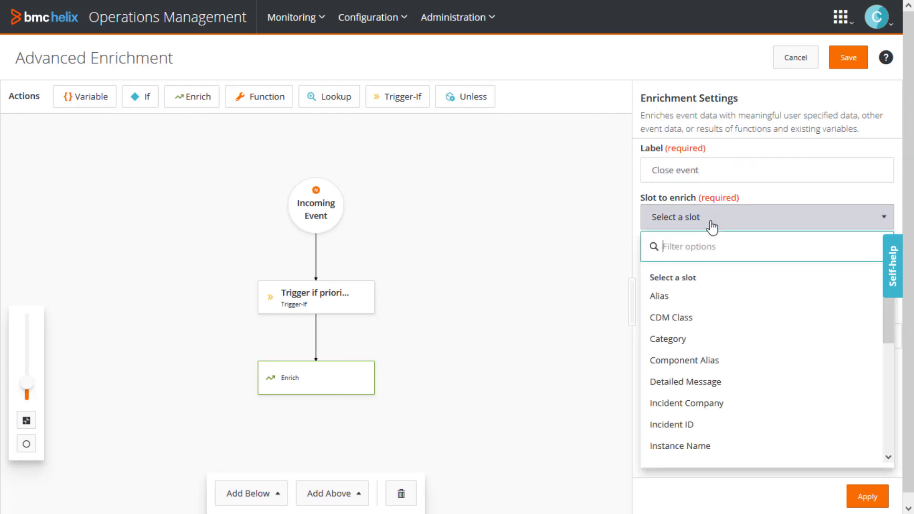
type("status")
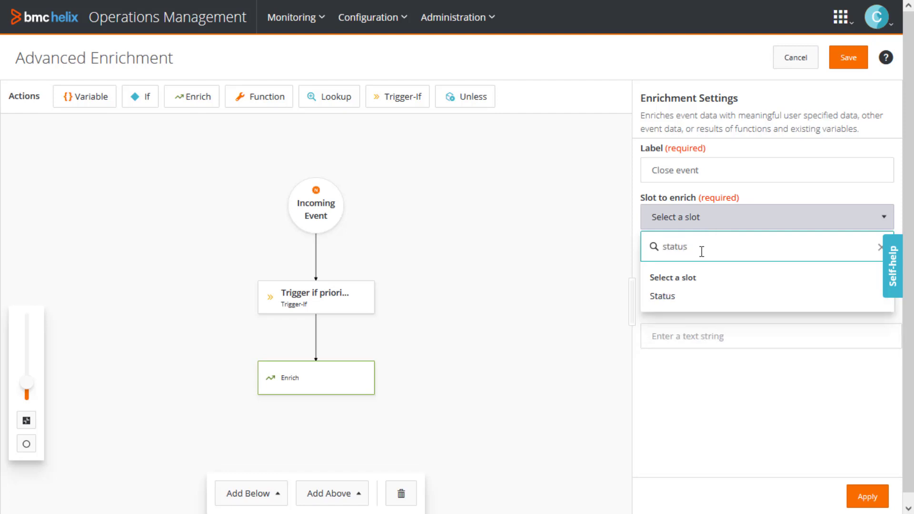
left_click(701, 302)
left_click(700, 271)
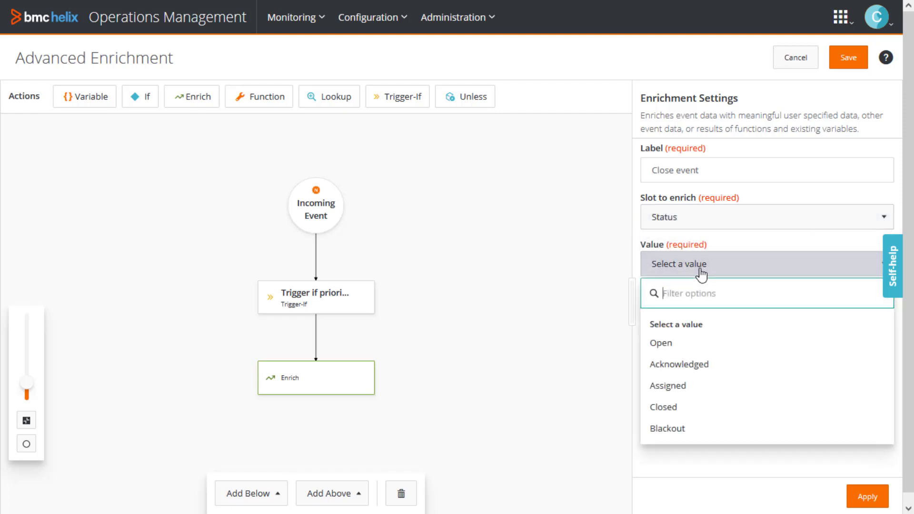
type("closed")
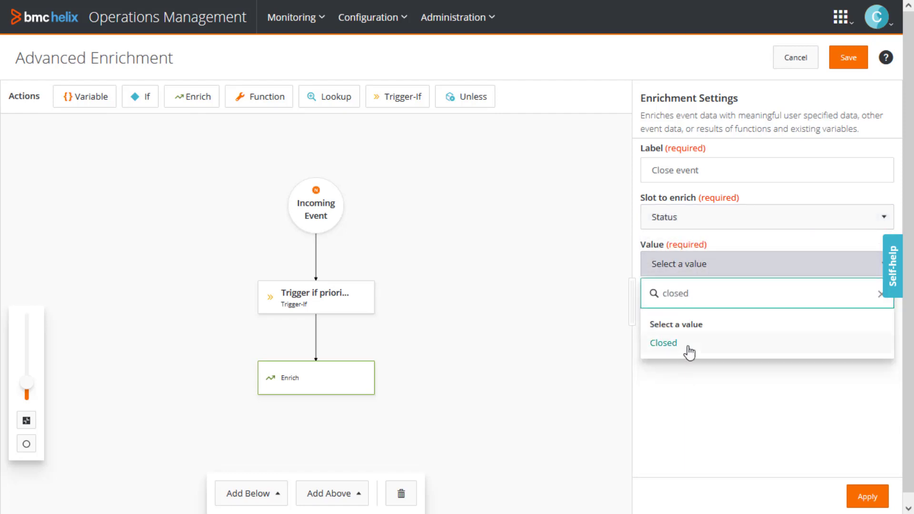
left_click(685, 344)
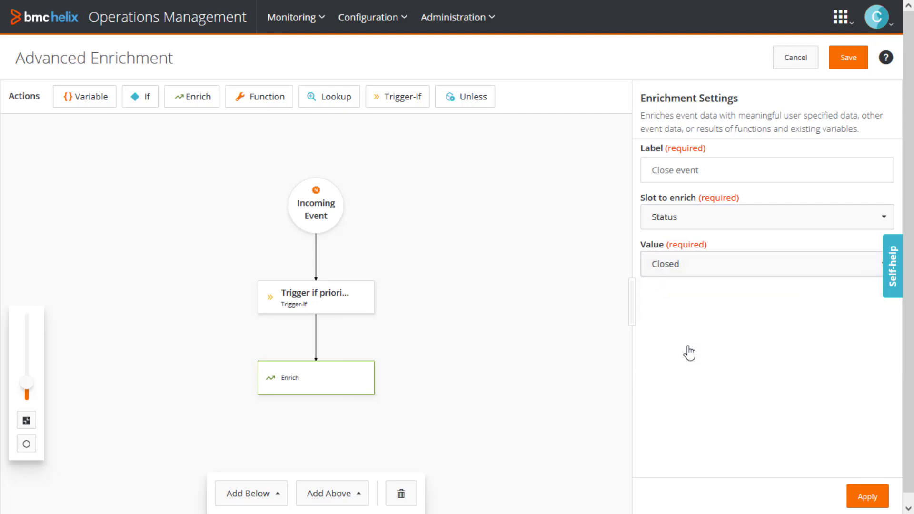
left_click(867, 497)
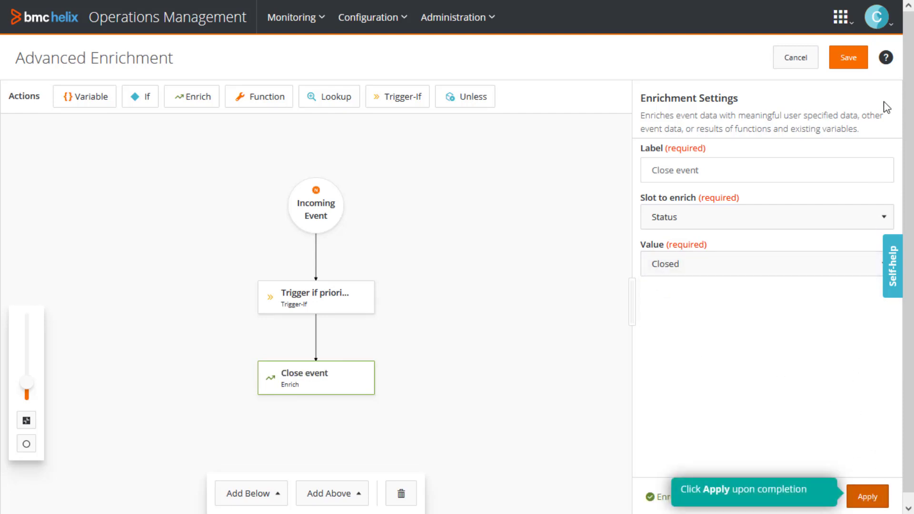
Step: Save the trigger workflow with the policy summary "Close an event if the priority changes"
left_click(852, 61)
left_click(298, 209)
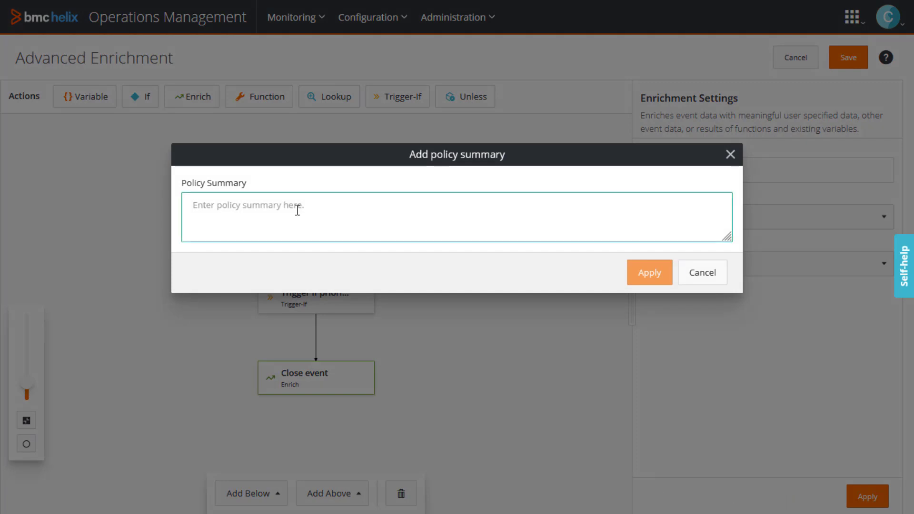
type("Close an event if the priority changes.")
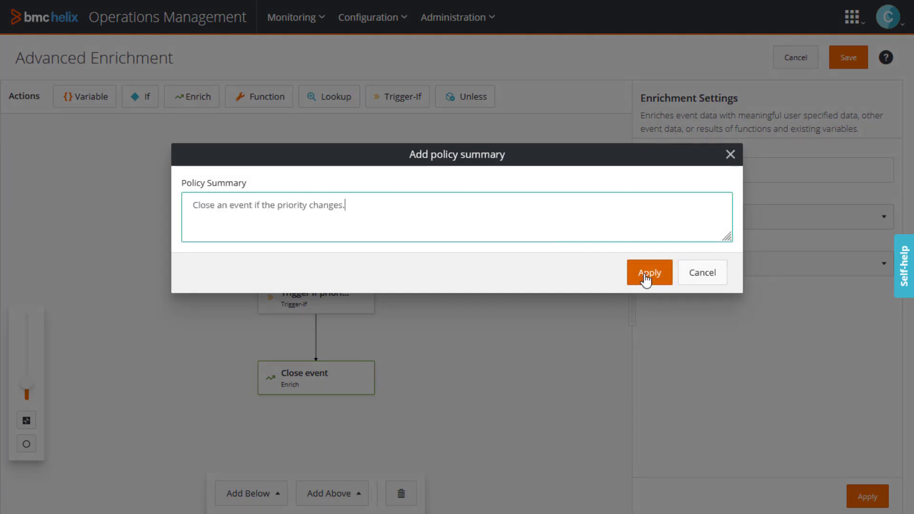
left_click(650, 272)
Step: Enable the event policy and save it
scroll(644, 280, "down", 3)
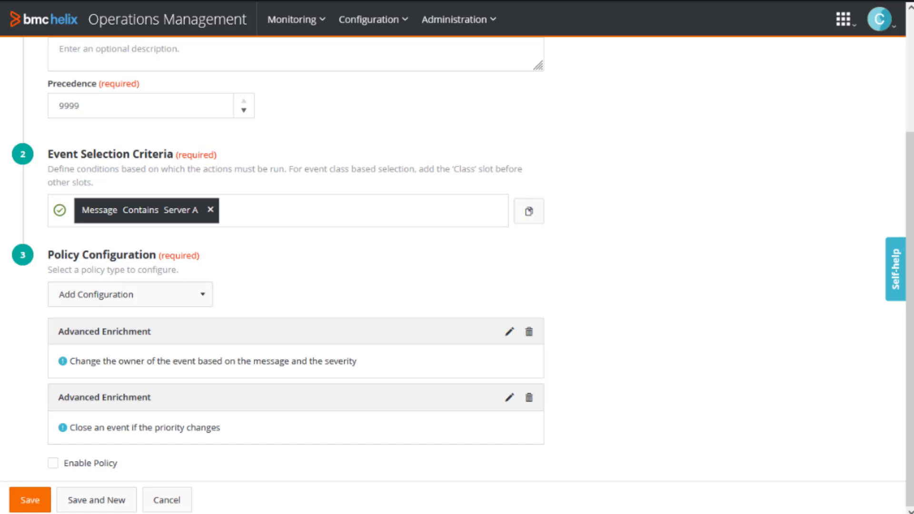
left_click(54, 460)
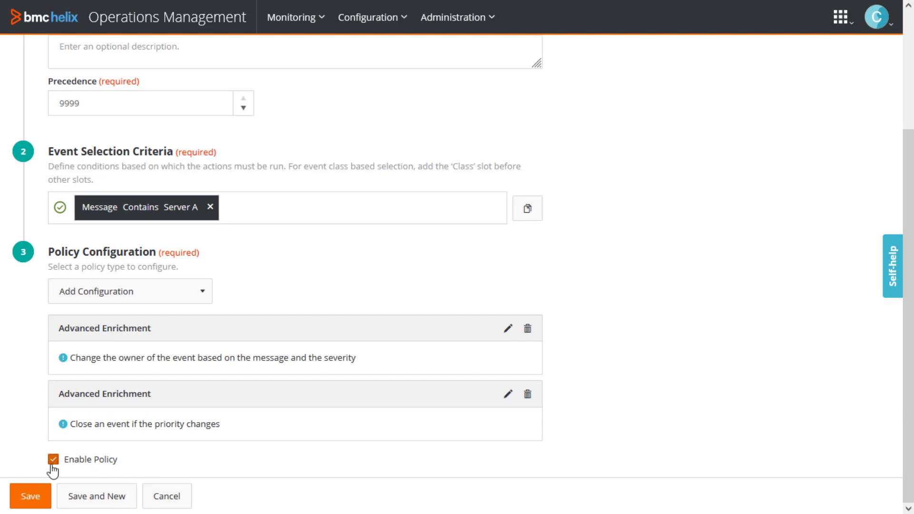
left_click(32, 497)
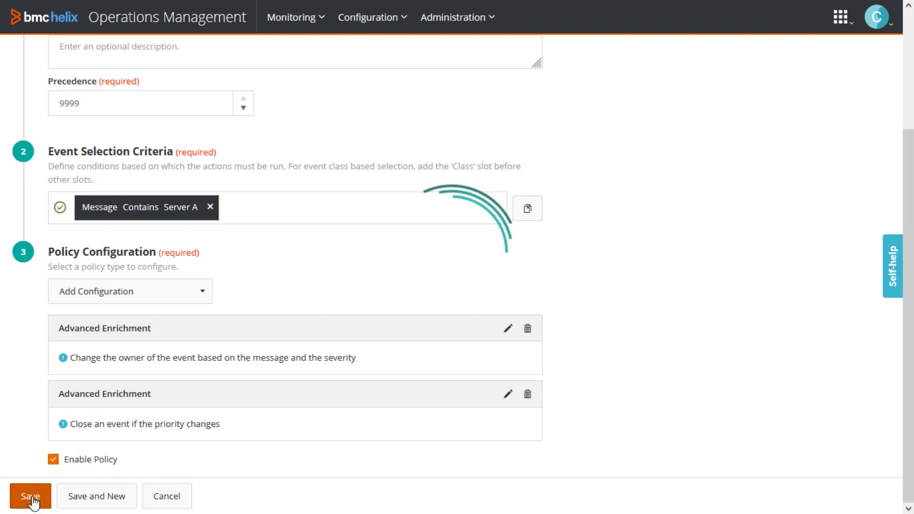